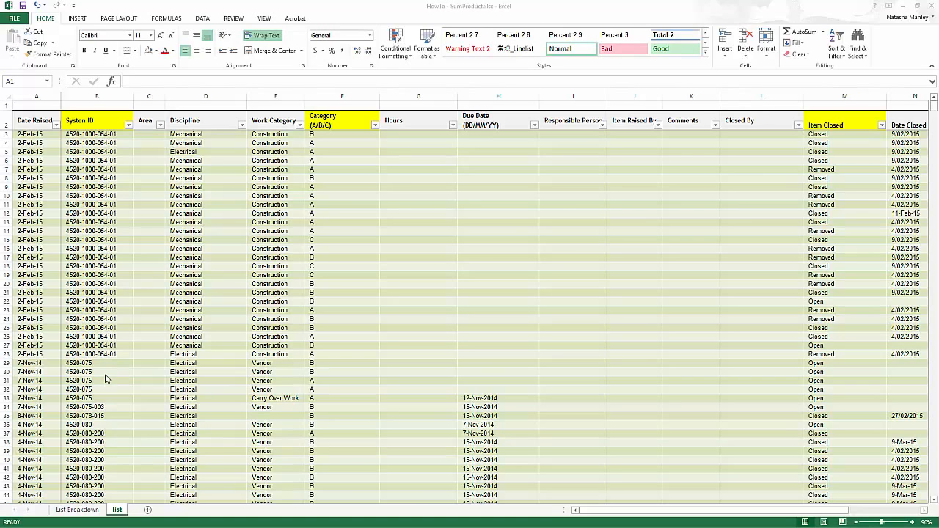
# Switch to the List Breakdown sheet and select D12 to view its Inspected formula.
pyautogui.click(77, 512)
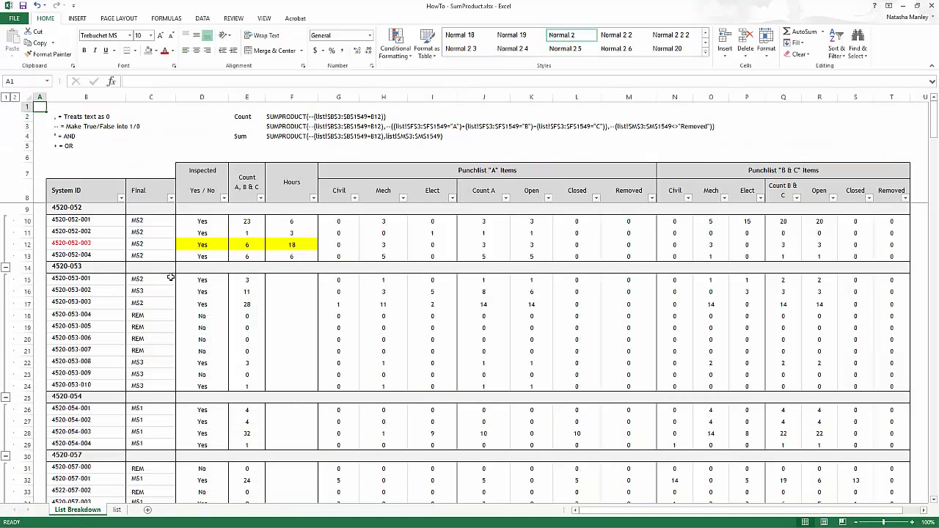
pyautogui.click(195, 246)
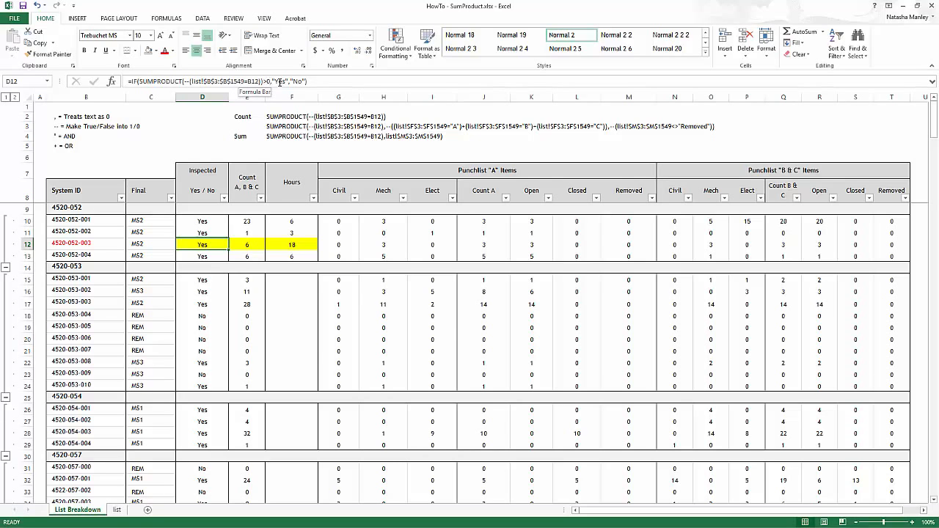
# Insert -- before the System ID comparison in D12's SUMPRODUCT formula and commit it.
pyautogui.click(186, 81)
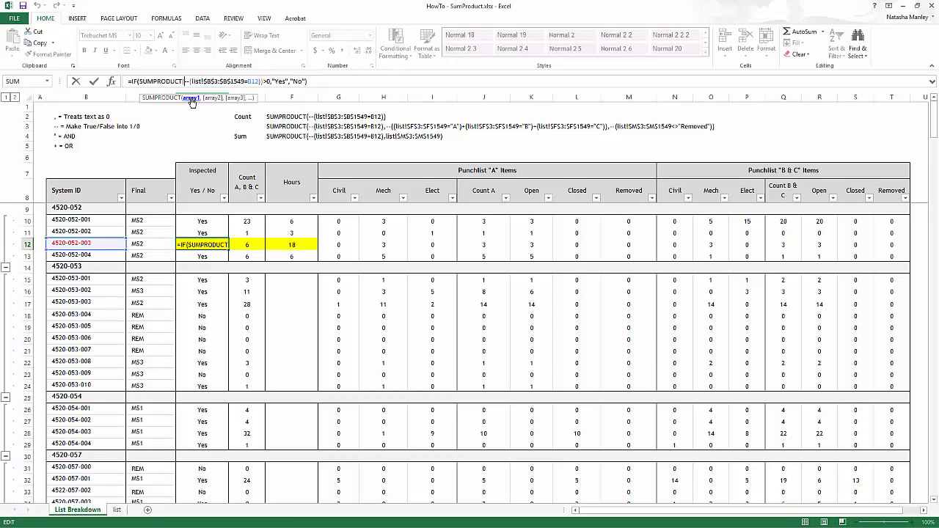
pyautogui.click(190, 98)
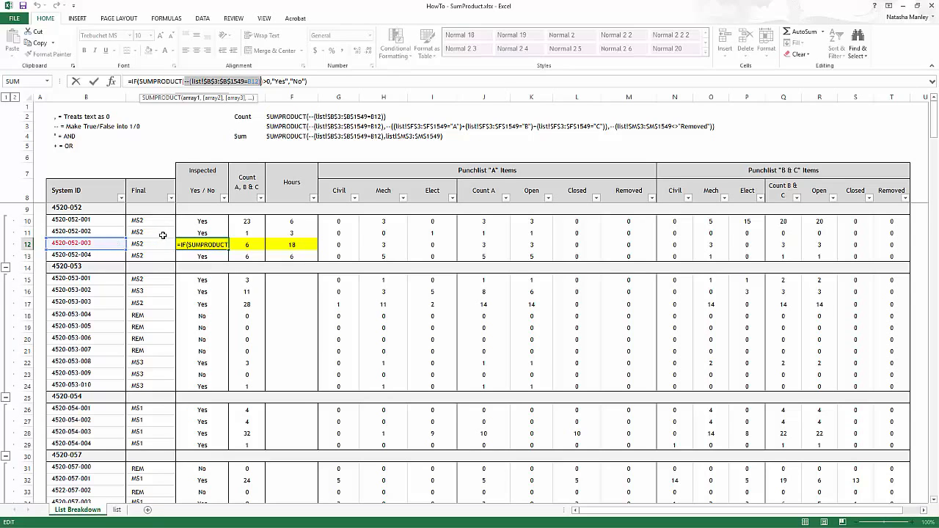
pyautogui.click(187, 82)
pyautogui.write('--')
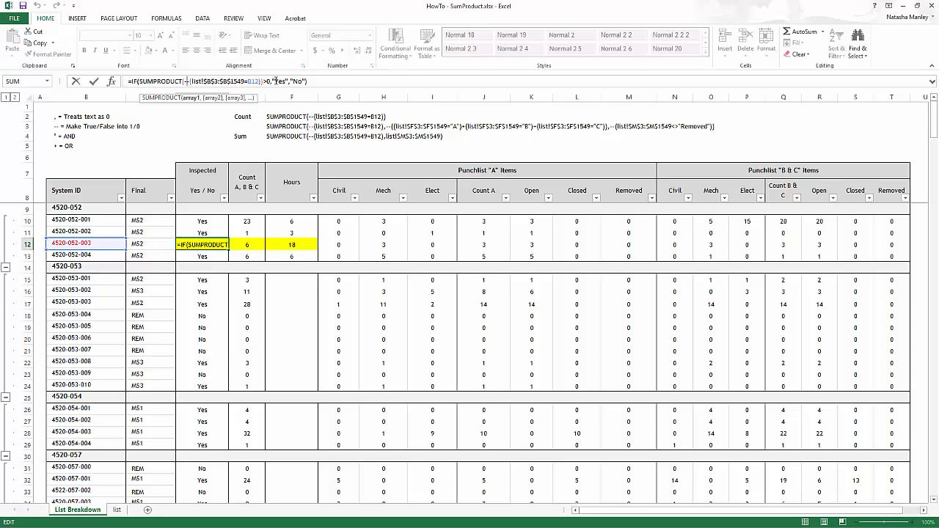
pyautogui.press('Return')
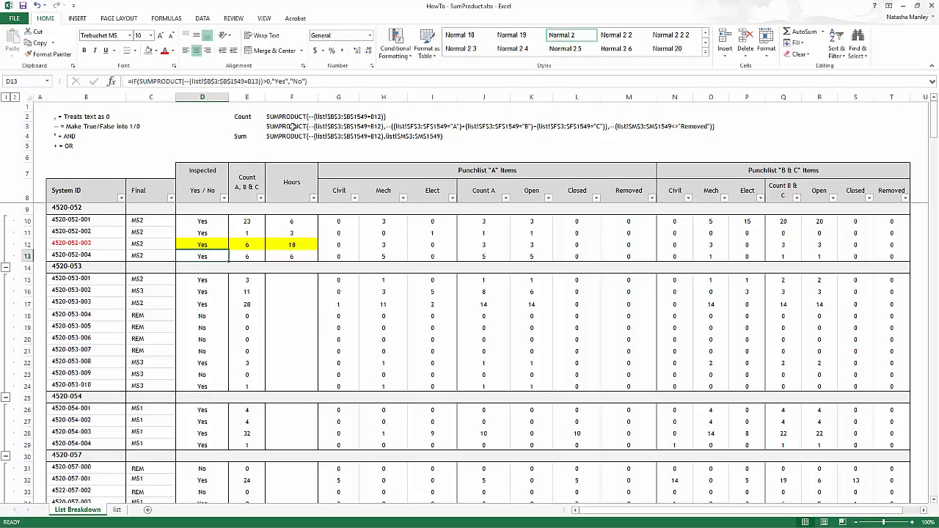
# Select E12 and highlight its System ID, category and Removed SUMPRODUCT arguments in turn.
pyautogui.click(242, 245)
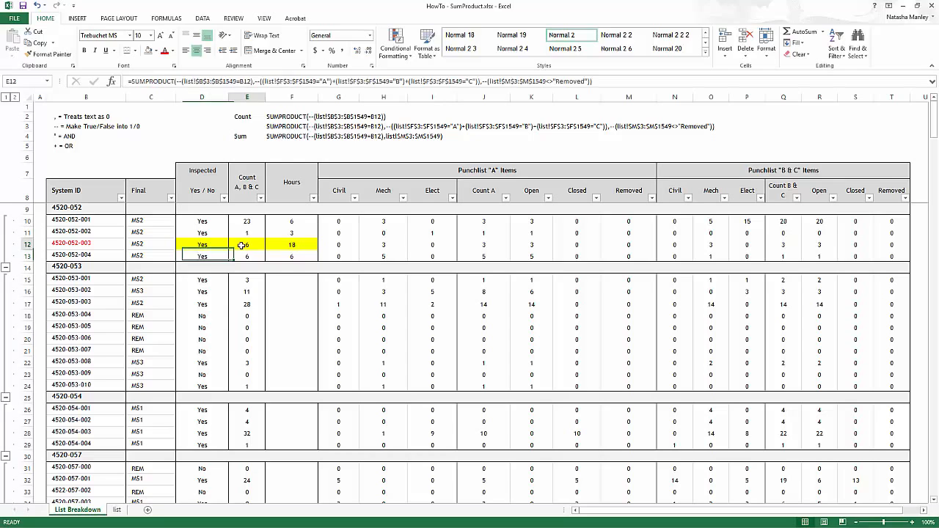
pyautogui.click(204, 80)
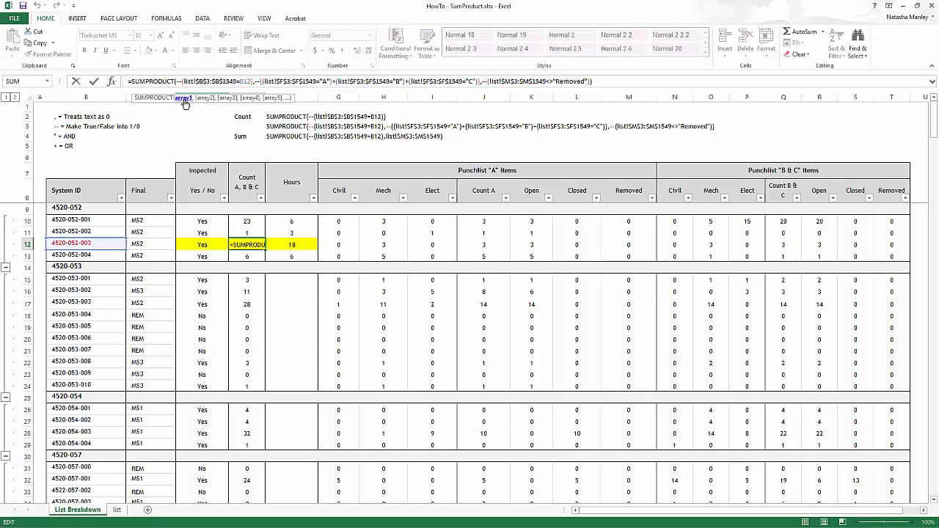
pyautogui.click(184, 98)
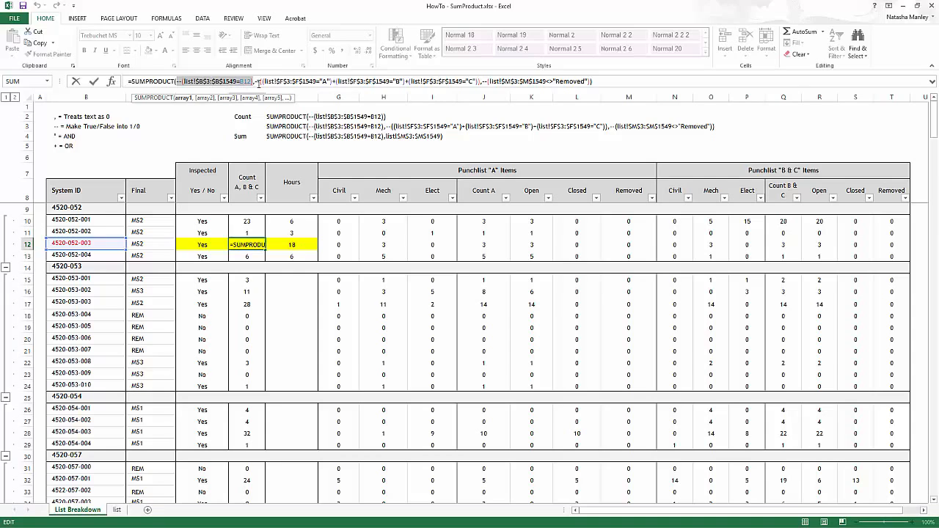
pyautogui.click(205, 98)
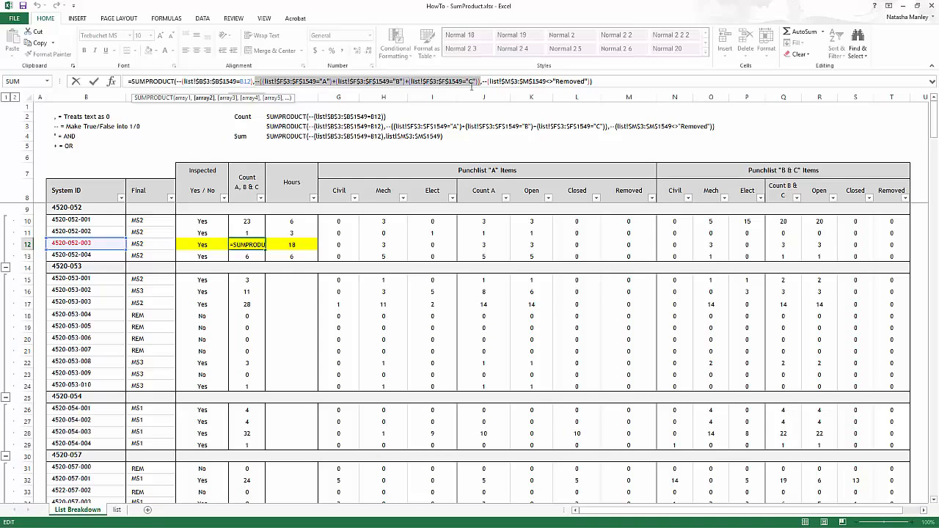
pyautogui.moveTo(482, 82); pyautogui.dragTo(589, 82)
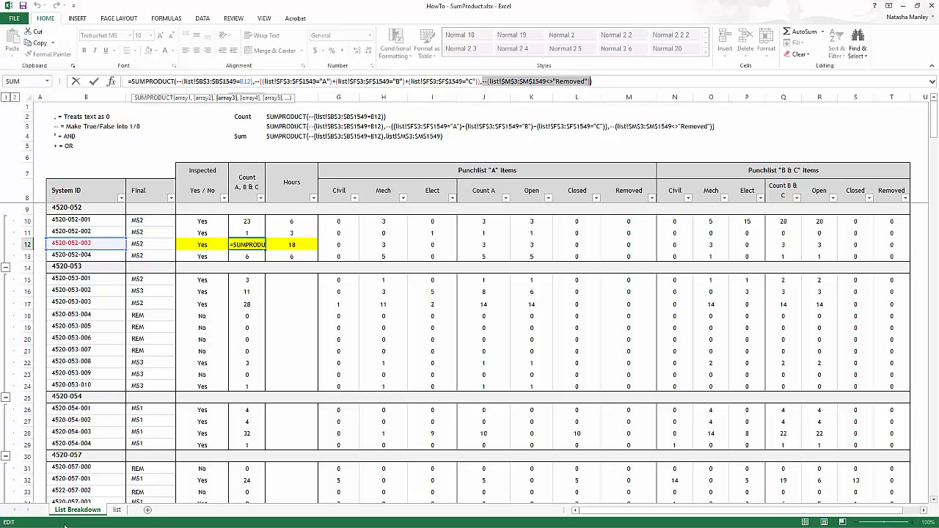
# Cancel the stray list-sheet reference in E12's edit, restoring the original Count formula.
pyautogui.click(116, 509)
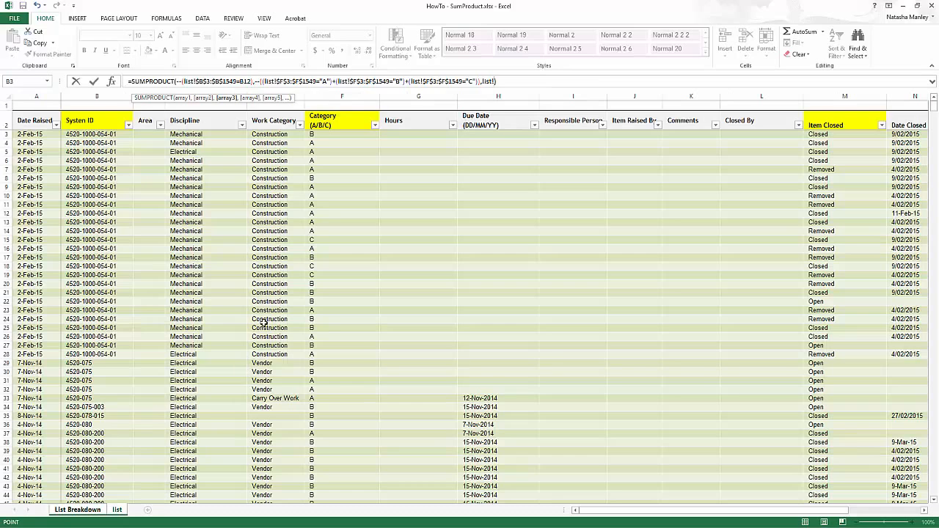
pyautogui.click(102, 143)
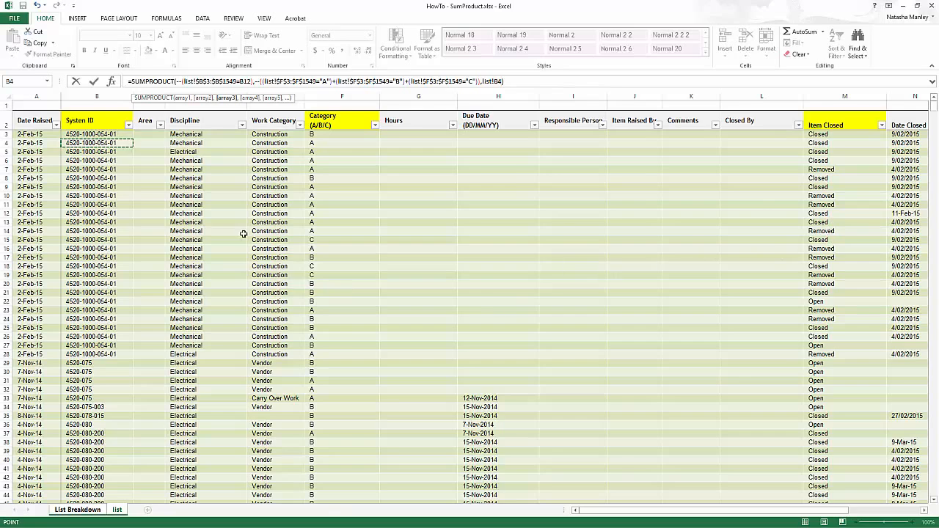
pyautogui.click(77, 509)
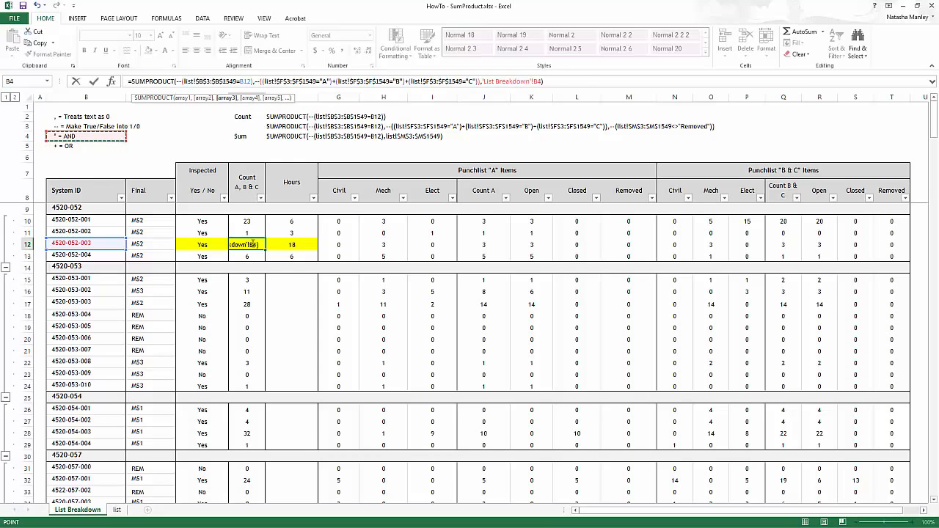
pyautogui.press('Escape')
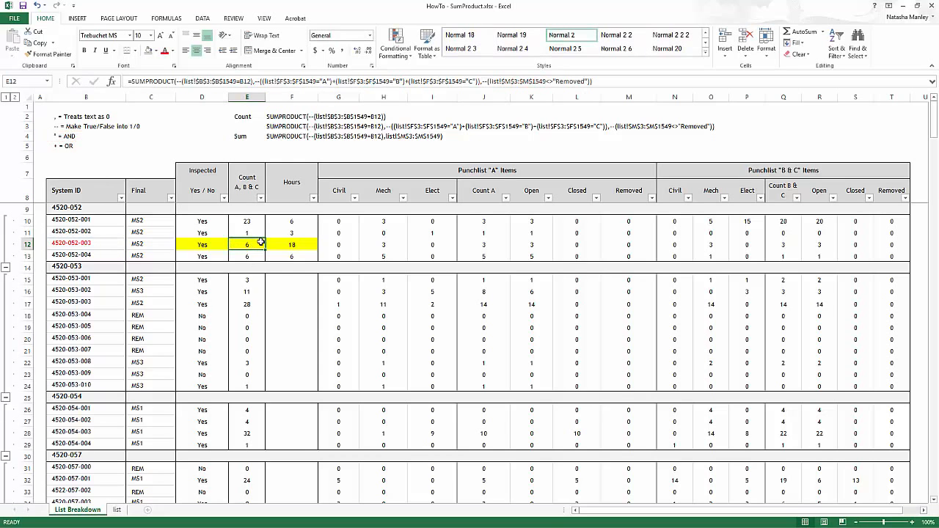
pyautogui.click(116, 510)
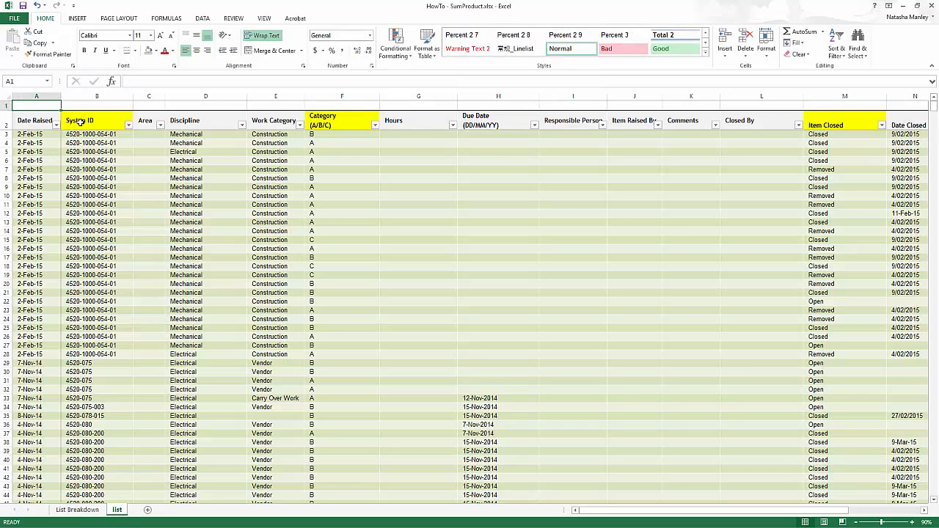
pyautogui.click(128, 125)
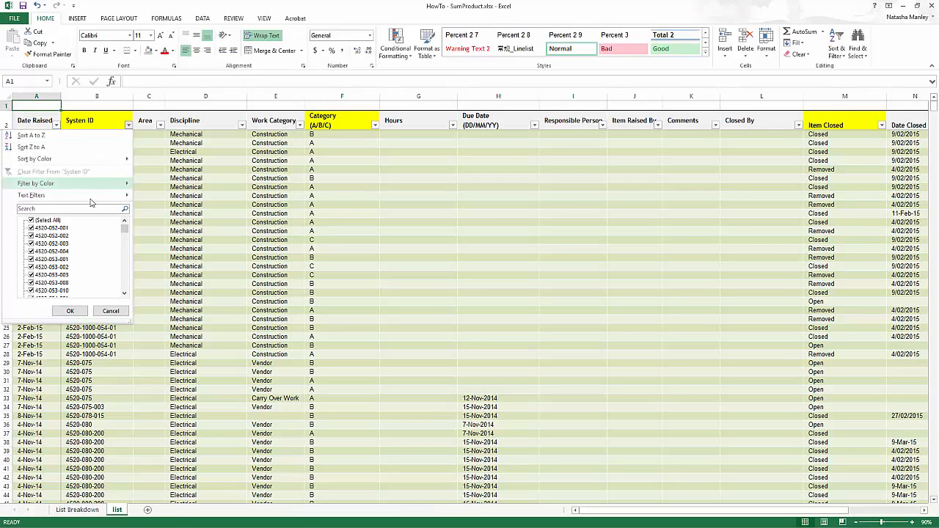
pyautogui.click(31, 220)
pyautogui.click(32, 245)
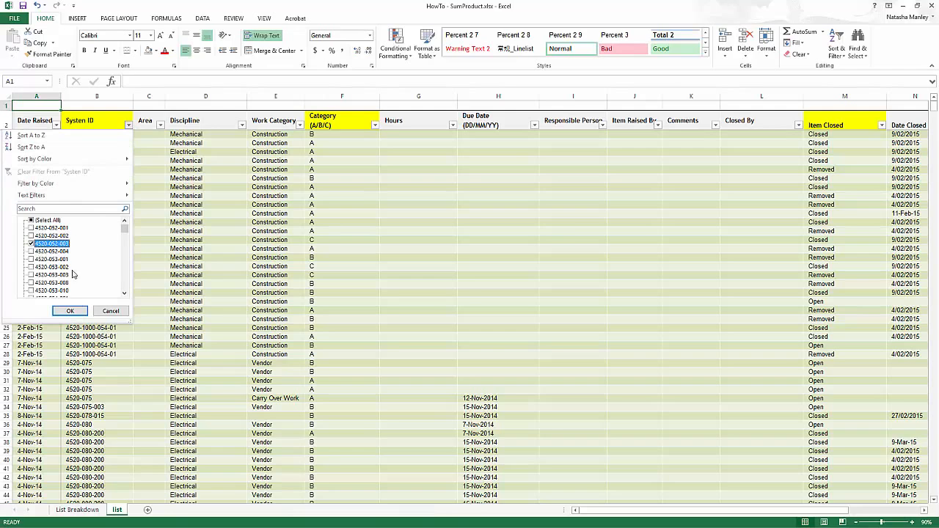
pyautogui.click(75, 314)
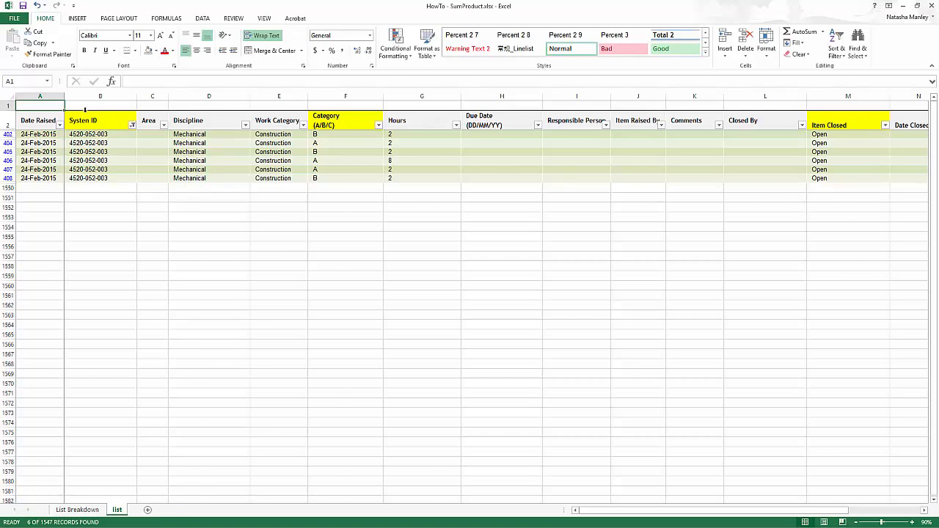
pyautogui.hotkey('ctrl', 'pageup')
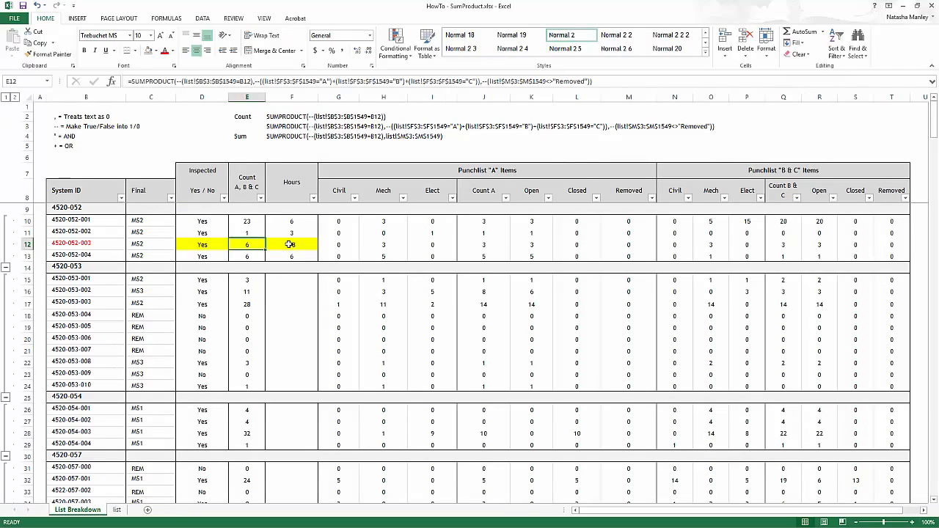
pyautogui.click(290, 245)
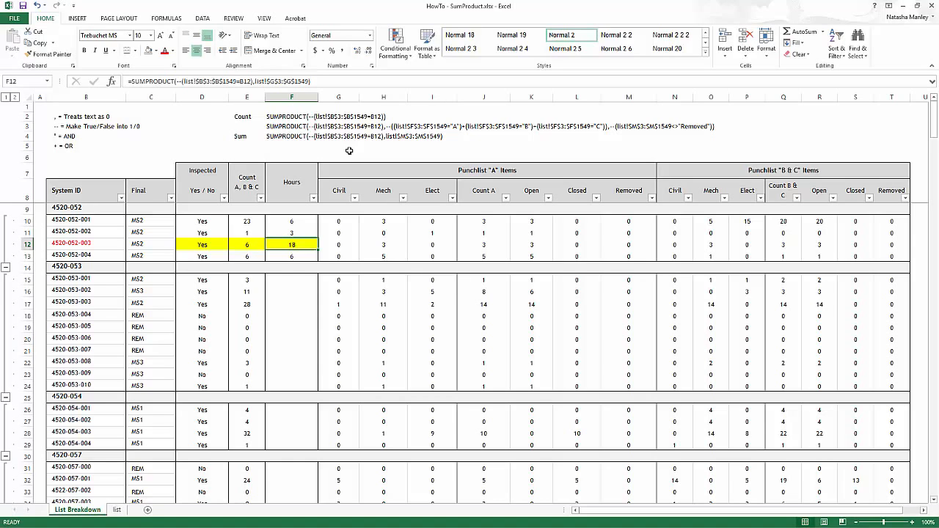
pyautogui.click(179, 81)
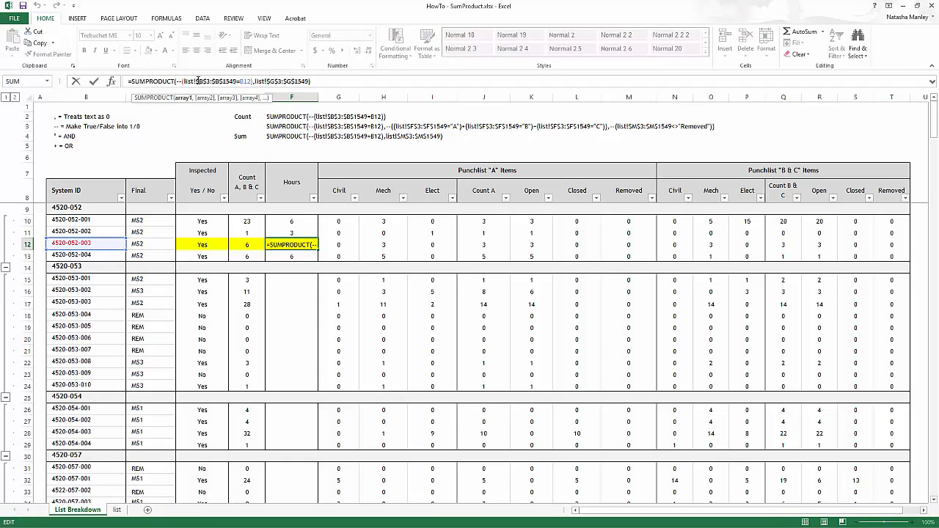
pyautogui.click(183, 97)
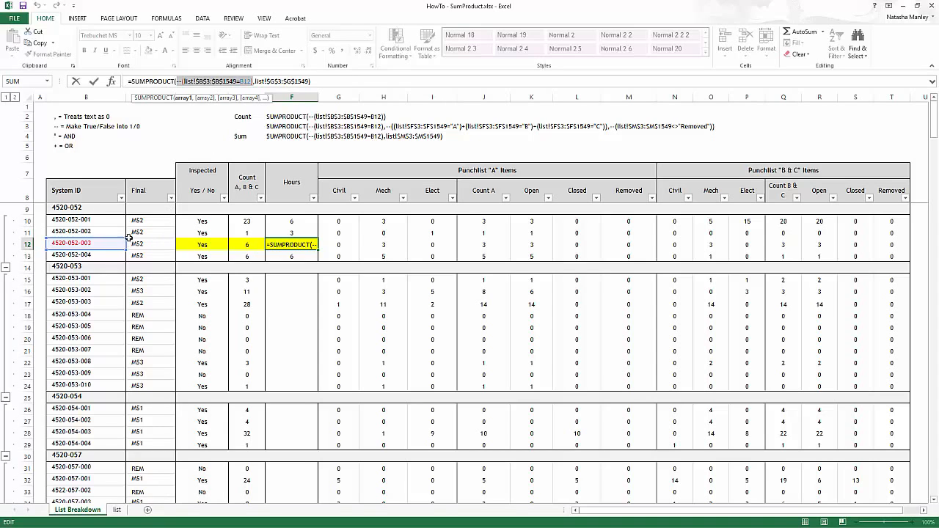
pyautogui.click(206, 98)
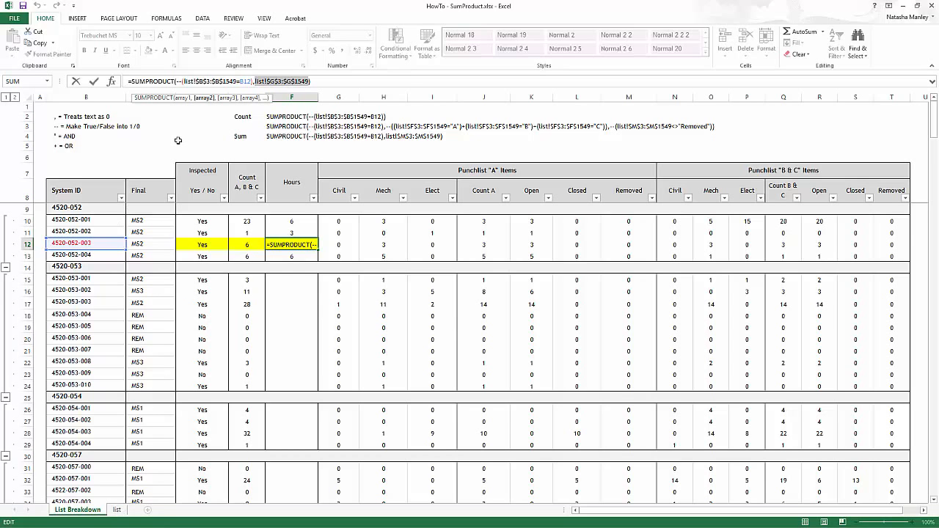
pyautogui.hotkey('ctrl', 'Return')
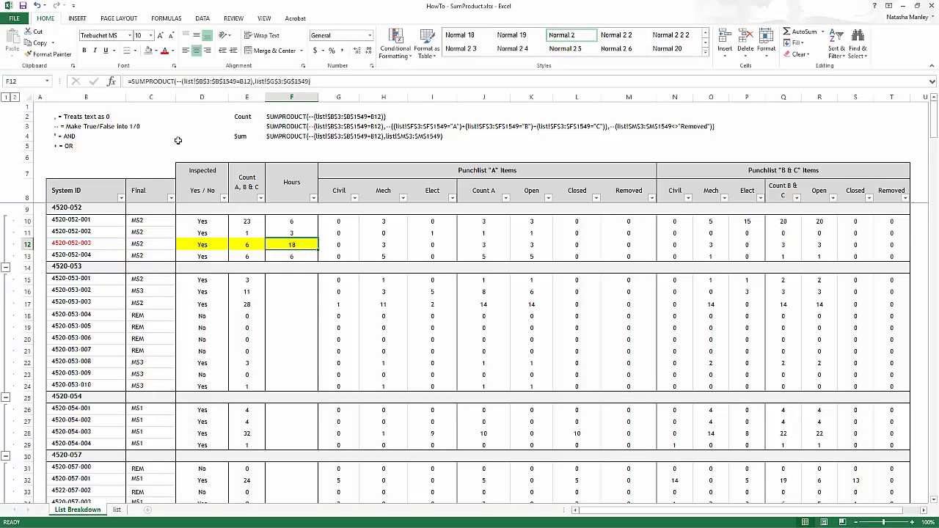
pyautogui.click(117, 510)
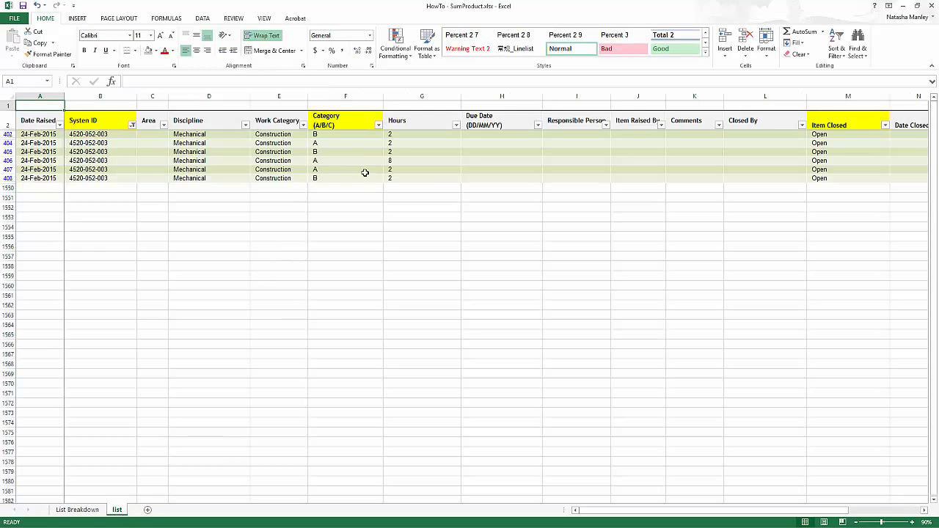
pyautogui.moveTo(391, 134); pyautogui.dragTo(394, 178)
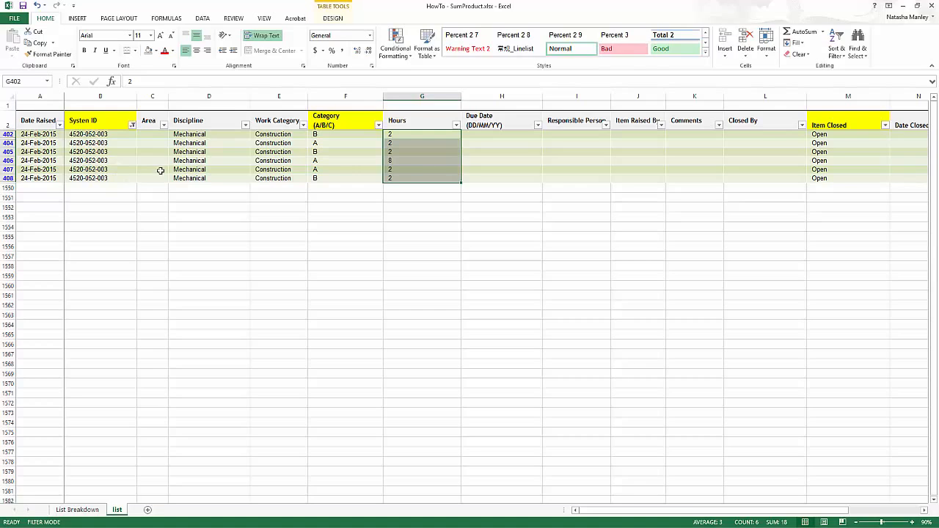
pyautogui.moveTo(392, 173)
pyautogui.hotkey('ctrl', 'pageup')
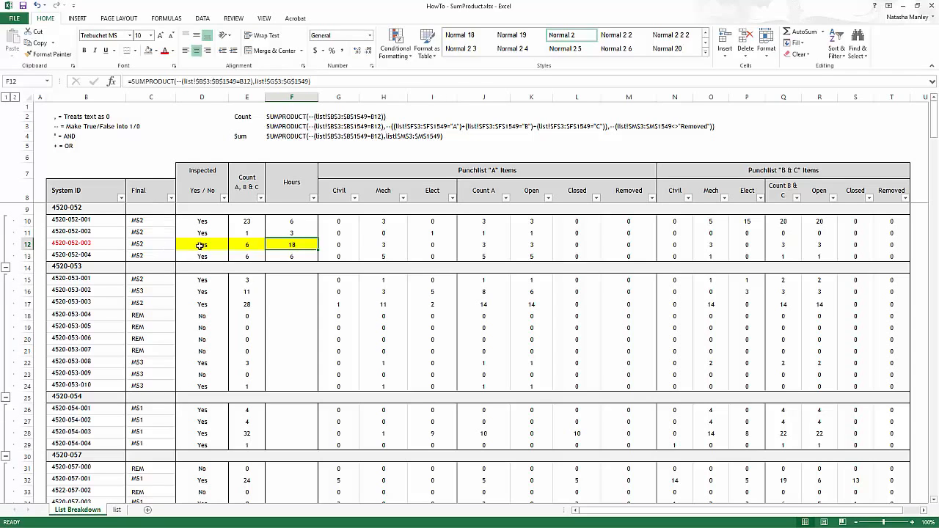
# Replace both commas in E12's Count formula with * so the conditions multiply, then reselect E12.
pyautogui.click(250, 244)
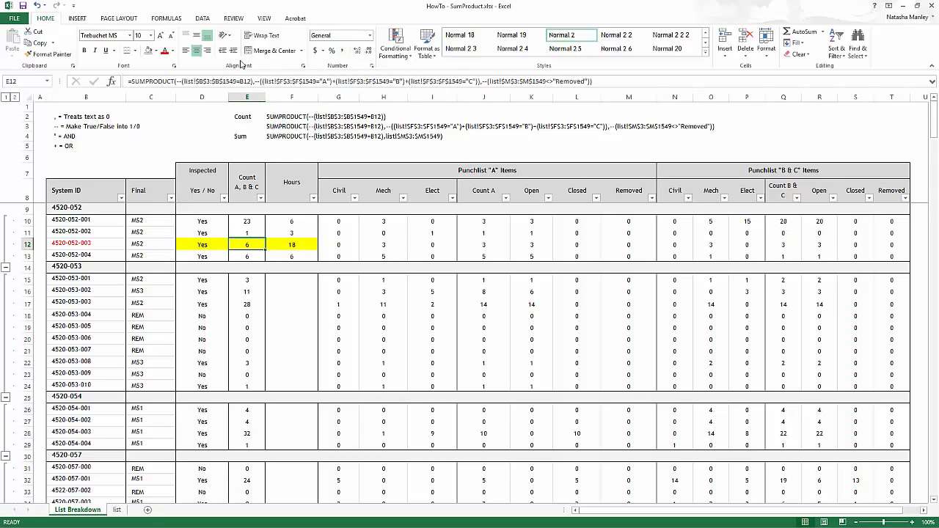
pyautogui.click(252, 83)
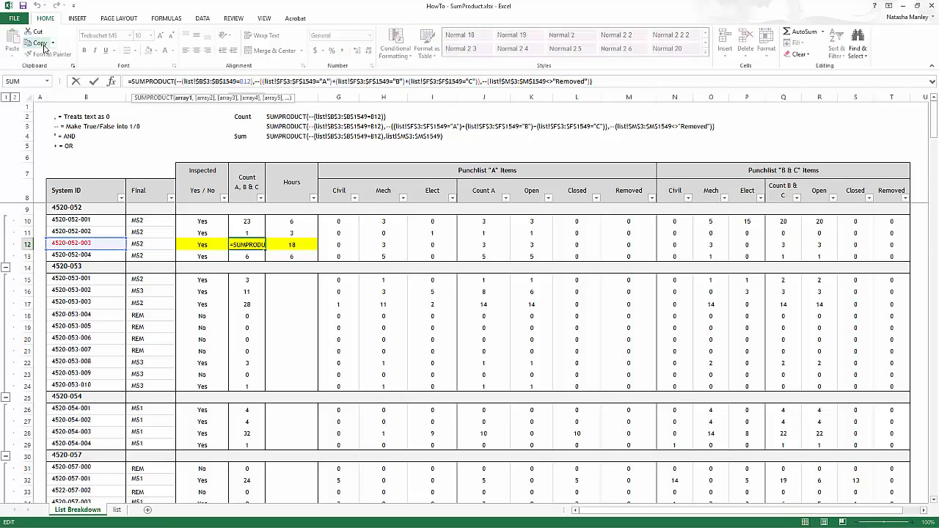
pyautogui.press('Delete')
pyautogui.write('*')
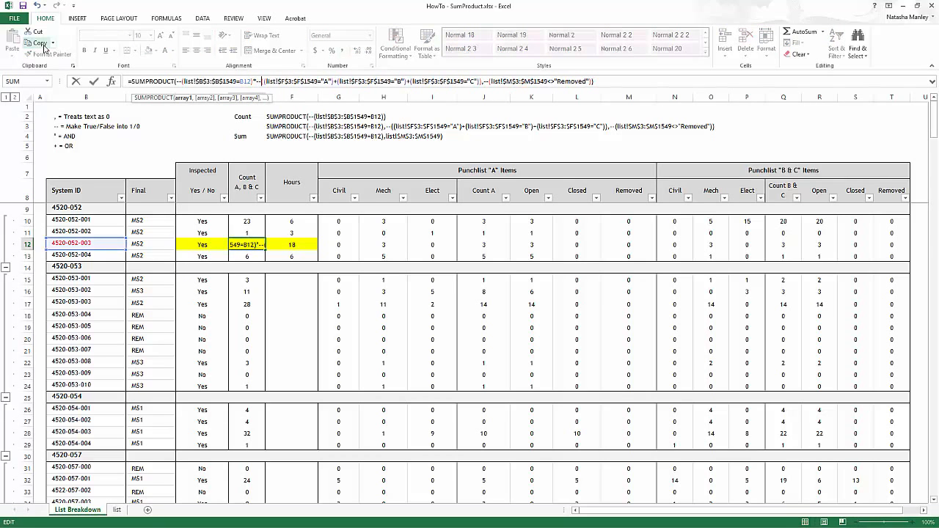
pyautogui.press('Right')
pyautogui.press('Right')
pyautogui.press('Right')
pyautogui.press('Right')
pyautogui.press('Right')
pyautogui.press('Right')
pyautogui.press('Right')
pyautogui.press('Right')
pyautogui.press('Right')
pyautogui.press('Right')
pyautogui.press('Right')
pyautogui.press('Right')
pyautogui.press('Right')
pyautogui.press('Right')
pyautogui.press('Right')
pyautogui.press('Right')
pyautogui.press('Right')
pyautogui.press('Right')
pyautogui.press('Right')
pyautogui.press('Right')
pyautogui.press('Right')
pyautogui.press('Right')
pyautogui.press('Right')
pyautogui.press('Right')
pyautogui.press('Right')
pyautogui.press('Right')
pyautogui.press('Right')
pyautogui.press('Right')
pyautogui.press('Right')
pyautogui.press('Right')
pyautogui.press('Right')
pyautogui.press('Right')
pyautogui.press('Right')
pyautogui.press('Right')
pyautogui.press('Right')
pyautogui.press('Left')
pyautogui.press('Delete')
pyautogui.write('*')
pyautogui.press('Return')
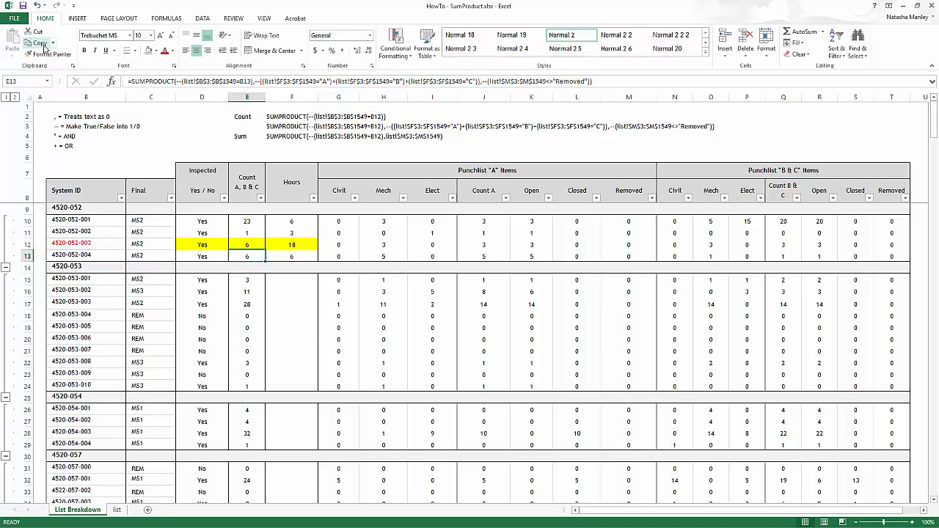
pyautogui.click(243, 247)
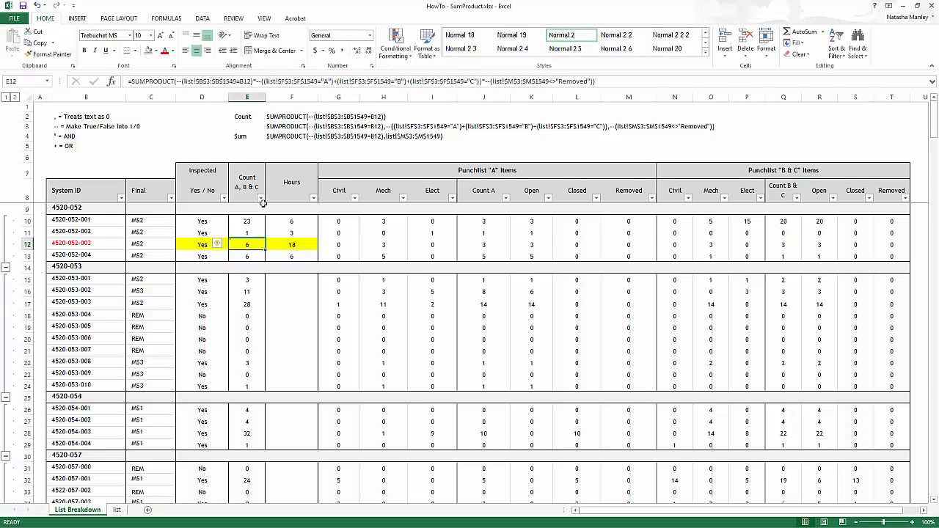